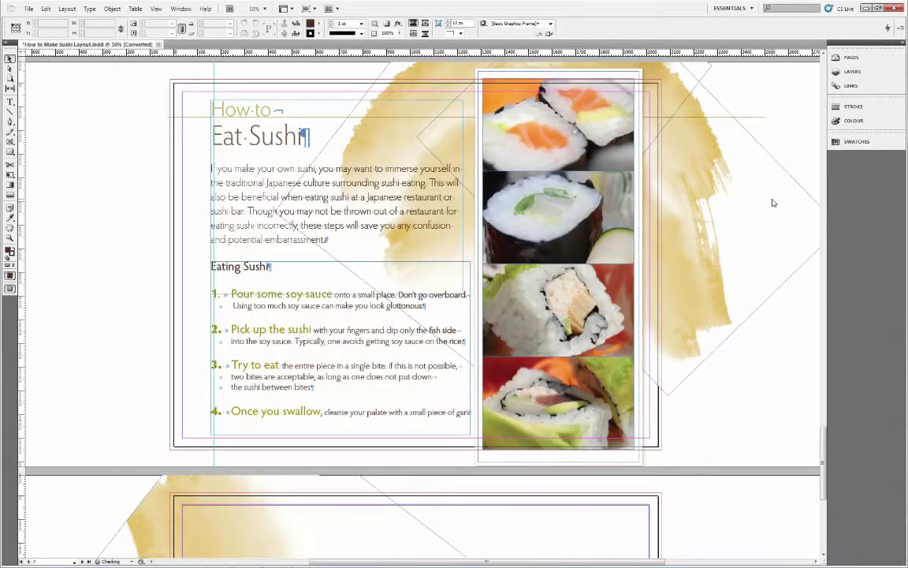
# - Scroll down until page 2, the How to Make Sushi title page, fills the window
pyautogui.scroll(-10, 770, 202)
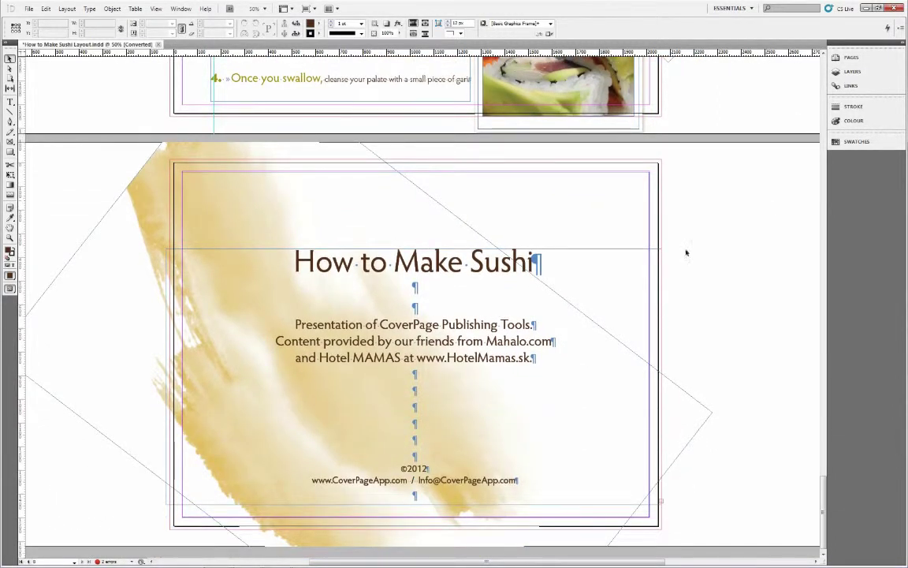
# - Open the CoverPage Exporter panel from Window > Extensions and move it off the page
pyautogui.click(181, 8)
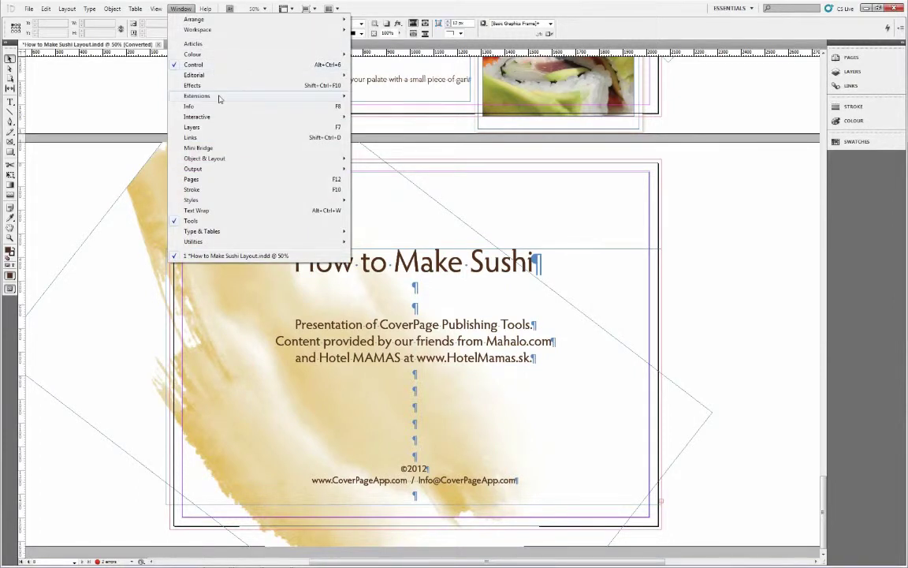
pyautogui.moveTo(220, 99)
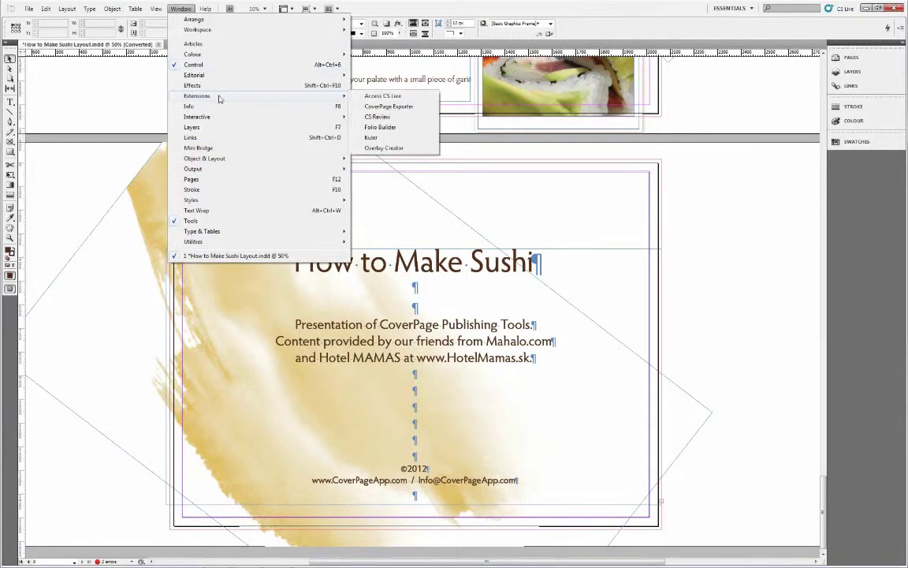
pyautogui.click(381, 108)
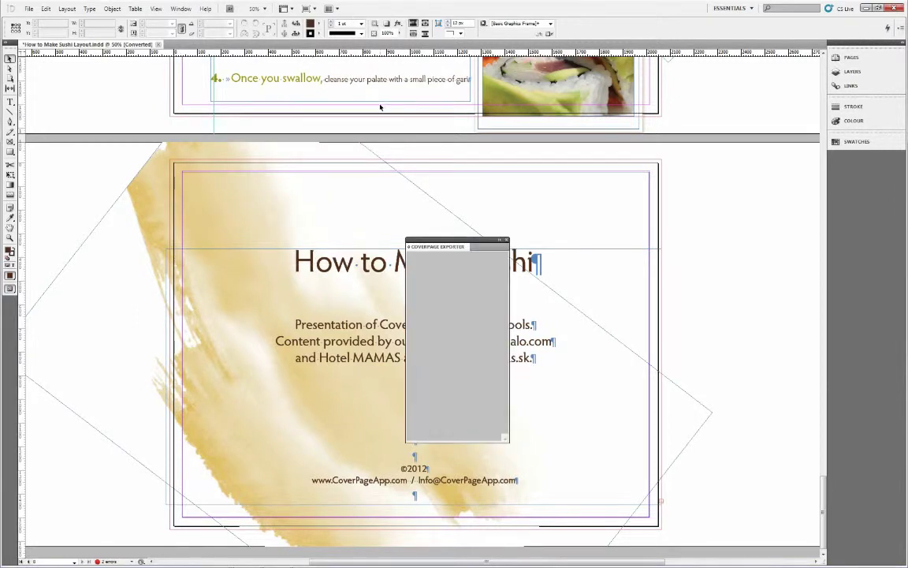
pyautogui.moveTo(463, 241); pyautogui.dragTo(739, 105)
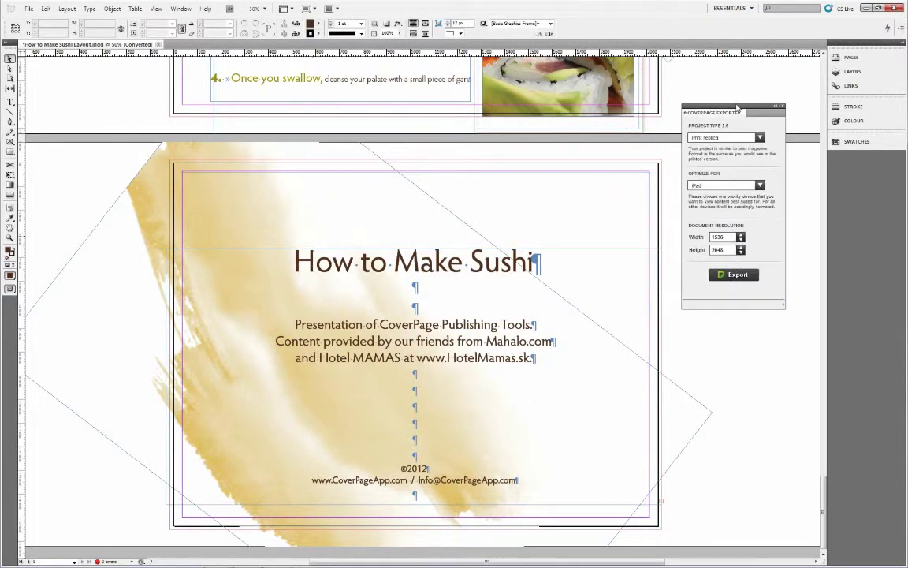
# - Keep Print replica and the current device, set 2048 × 1536, and export the layout
pyautogui.click(760, 138)
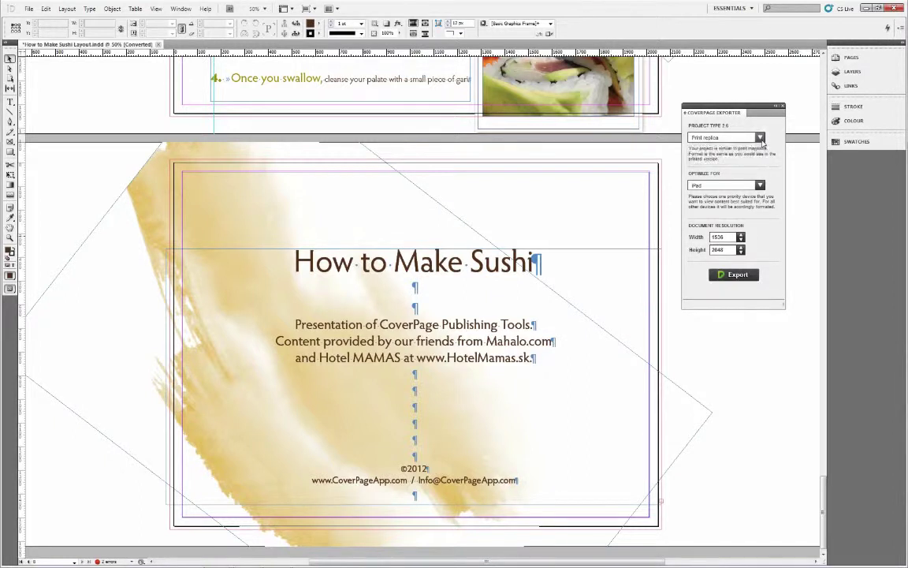
pyautogui.click(763, 147)
pyautogui.click(761, 185)
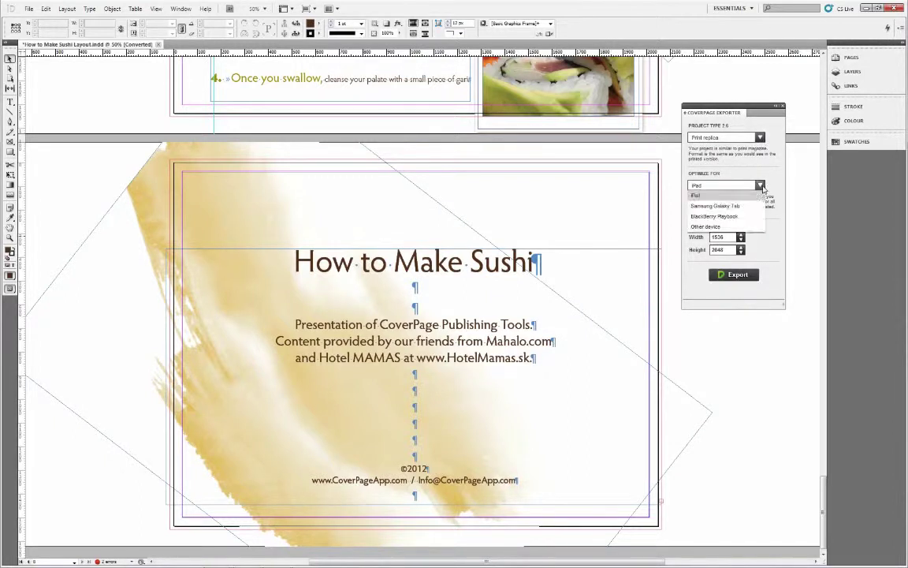
pyautogui.click(763, 194)
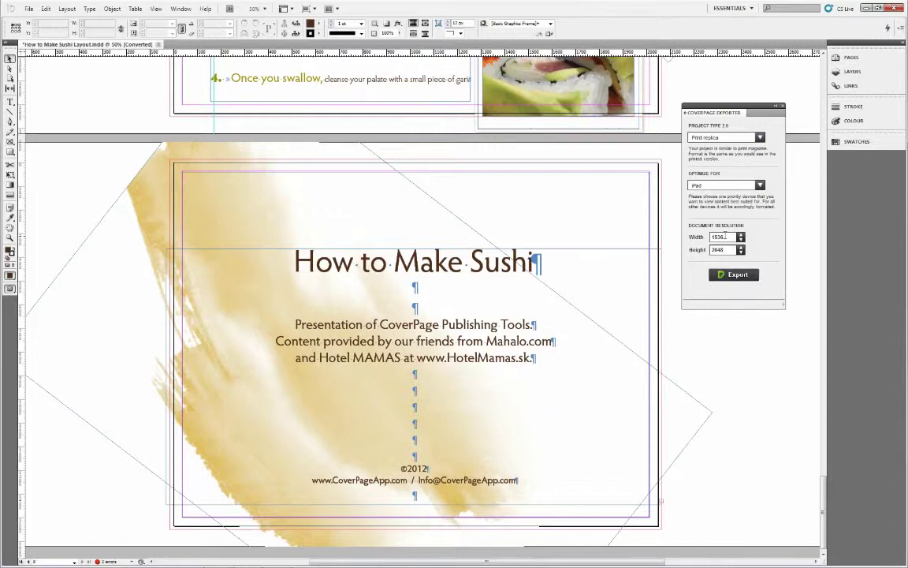
pyautogui.doubleClick(724, 237)
pyautogui.write('2048')
pyautogui.press('Tab')
pyautogui.write('1536')
pyautogui.click(733, 274)
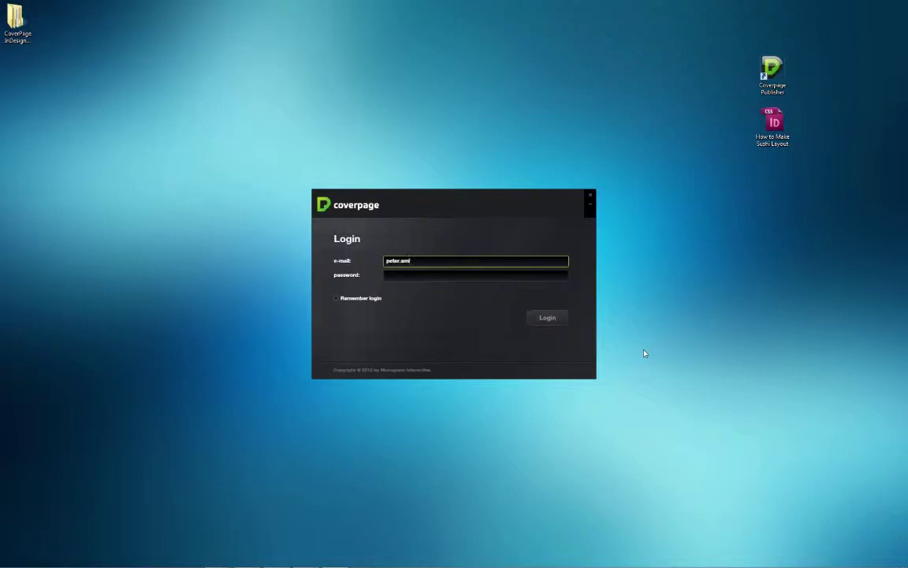
# - Sign in to CoverPage with the account e-mail and password
pyautogui.write('.com')
pyautogui.press('Tab')
pyautogui.write('pas')
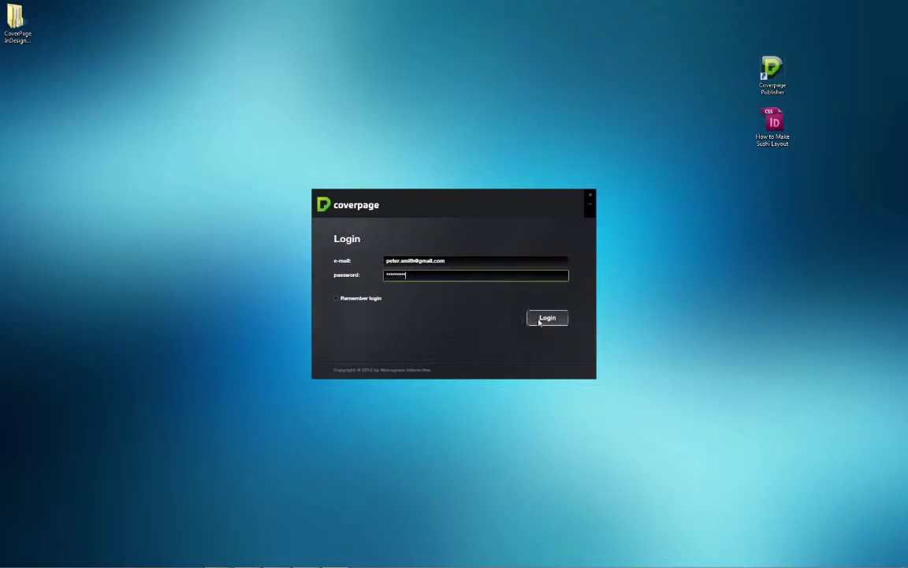
pyautogui.press('Return')
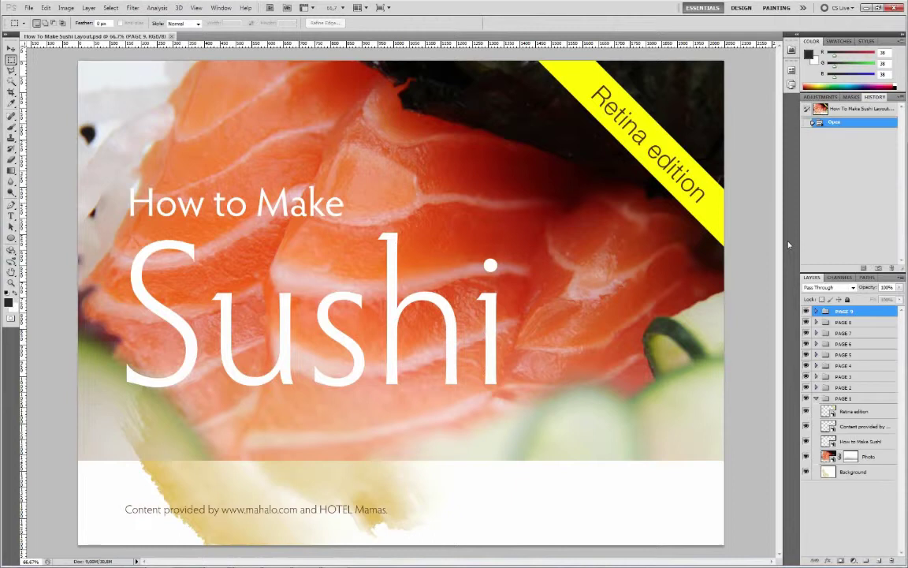
# - Toggle the Retina edition banner and How to Make Sushi title layers off and back on
pyautogui.click(805, 411)
pyautogui.click(806, 411)
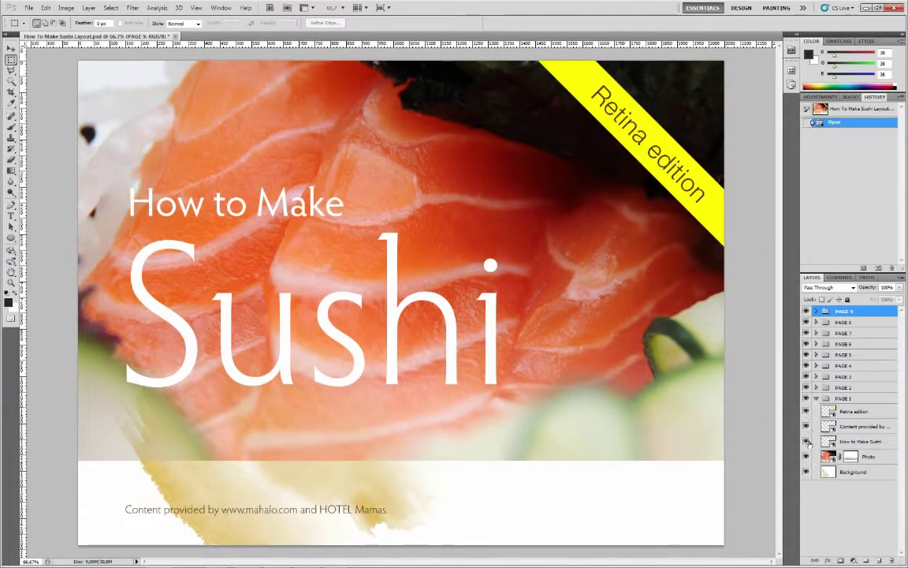
pyautogui.click(805, 441)
pyautogui.click(807, 442)
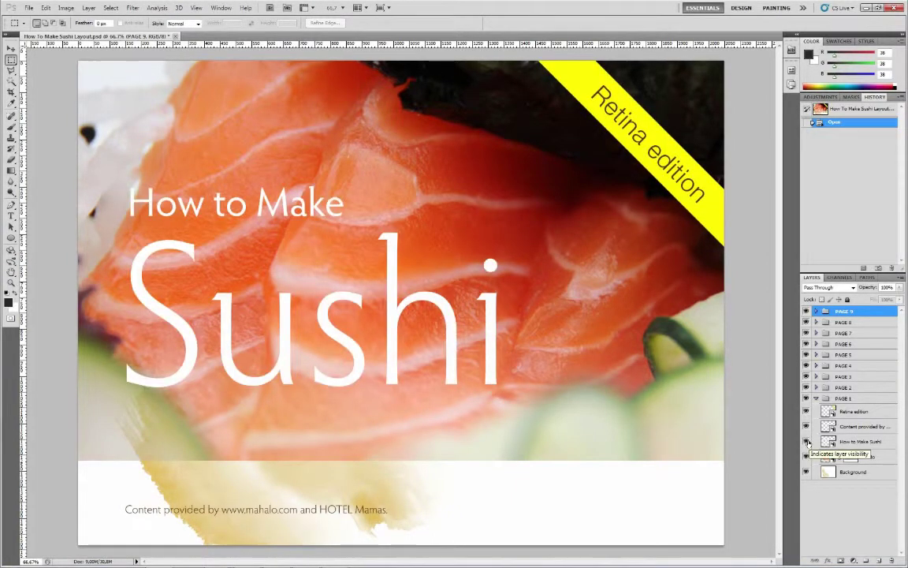
# - Save the page for web as a PNG-24 image named Page-1, then quit Photoshop
pyautogui.click(30, 8)
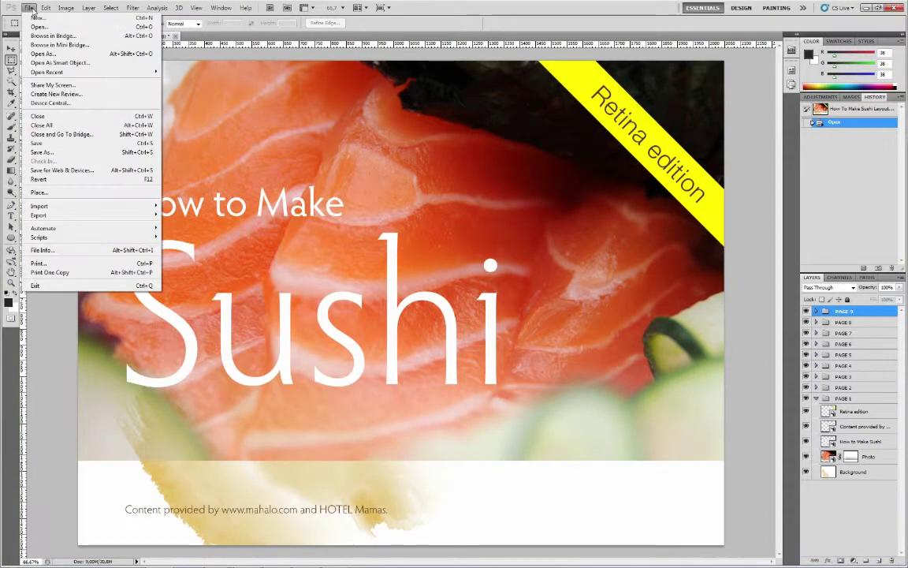
pyautogui.click(124, 170)
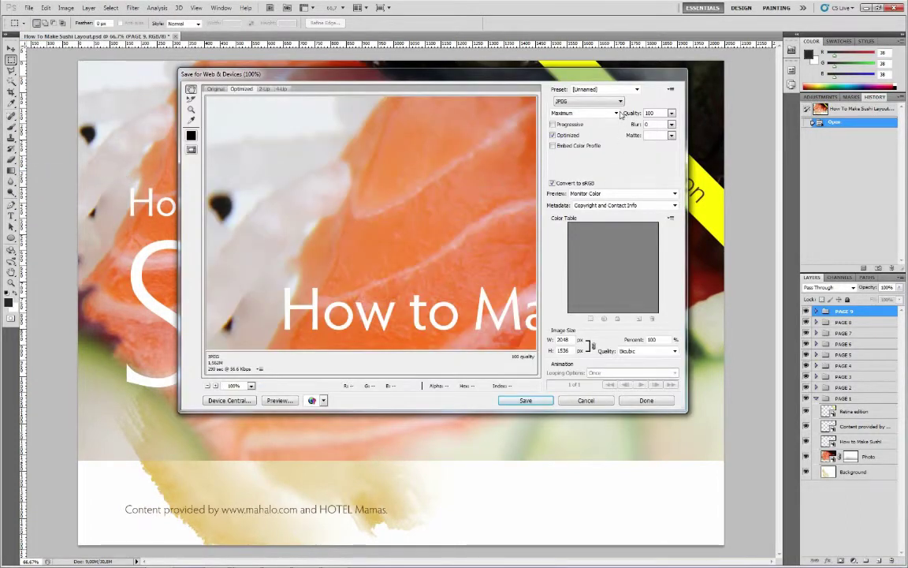
pyautogui.click(621, 101)
pyautogui.click(596, 127)
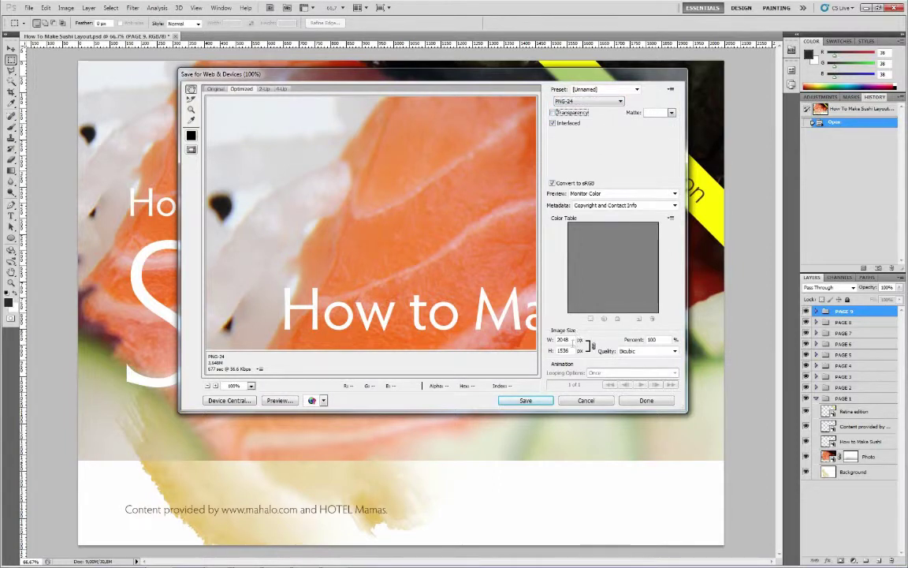
pyautogui.click(524, 401)
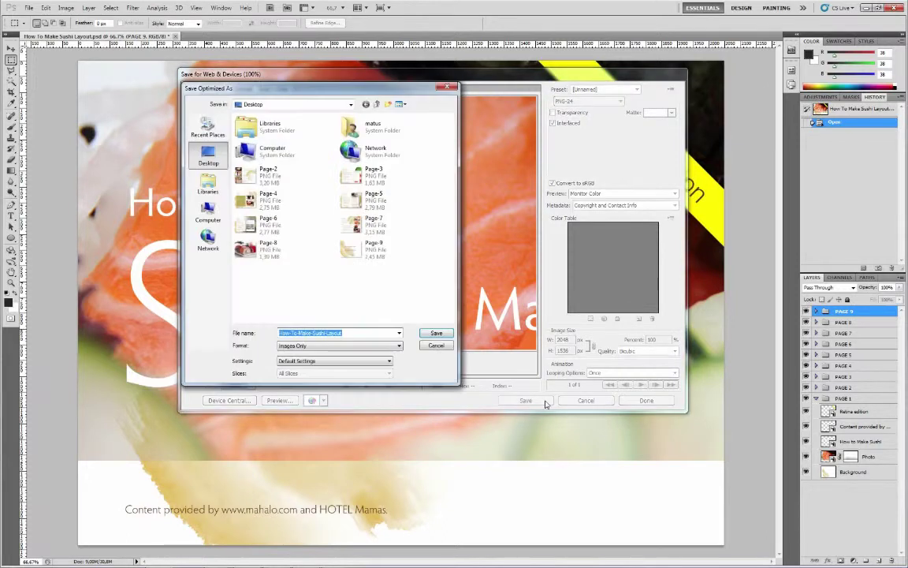
pyautogui.write('Page-1')
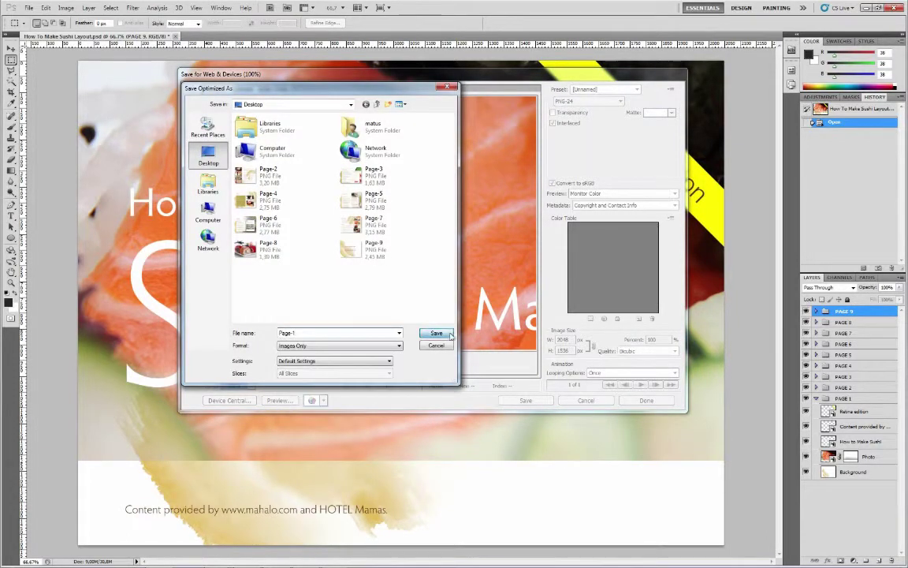
pyautogui.click(436, 333)
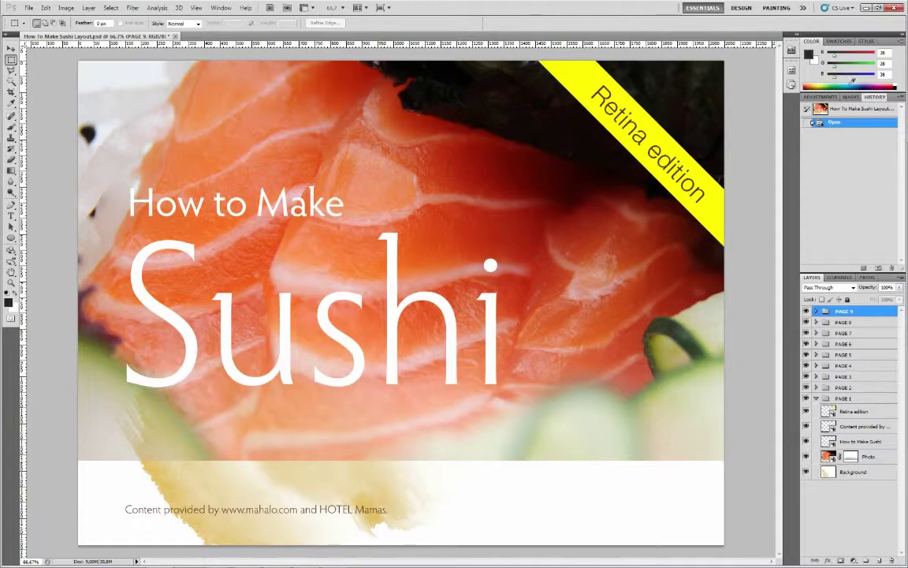
pyautogui.hotkey('ctrl', 'q')
# - Discard Photoshop changes, launch CoverPage Publisher and import the Page-1 to Page-9 images
pyautogui.click(458, 217)
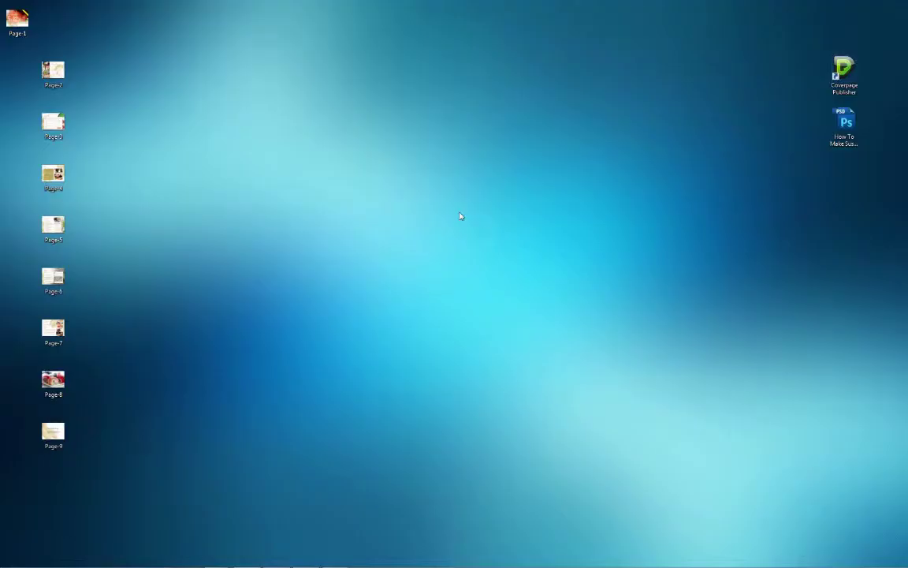
pyautogui.doubleClick(843, 73)
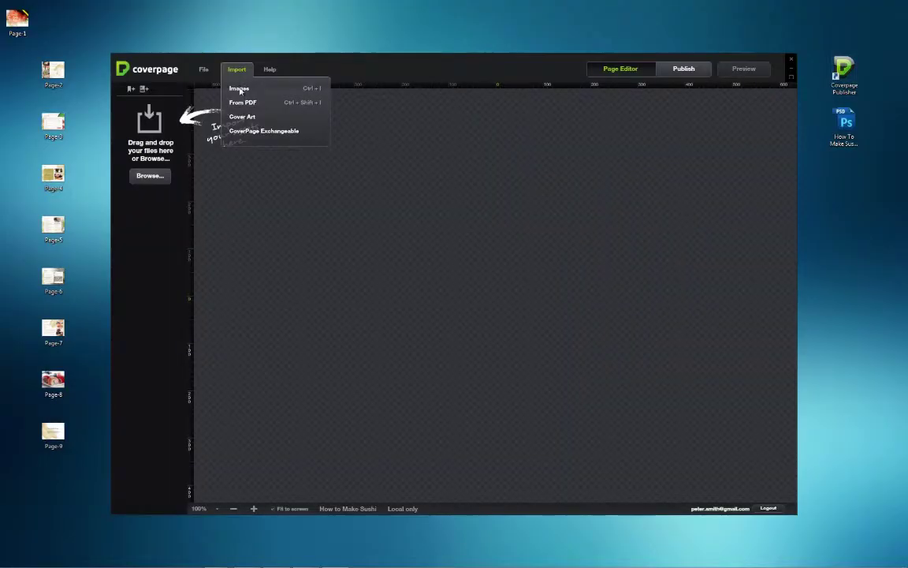
pyautogui.click(240, 89)
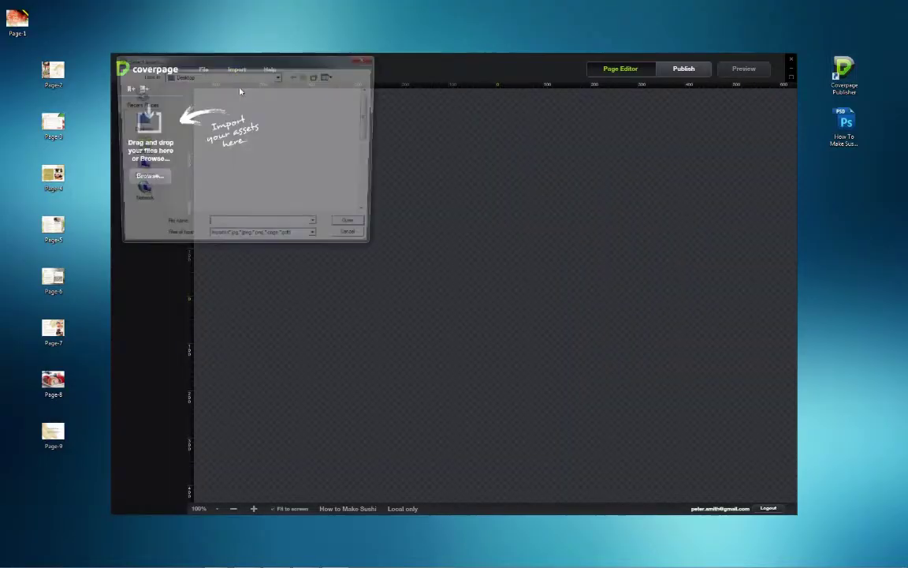
pyautogui.click(213, 196)
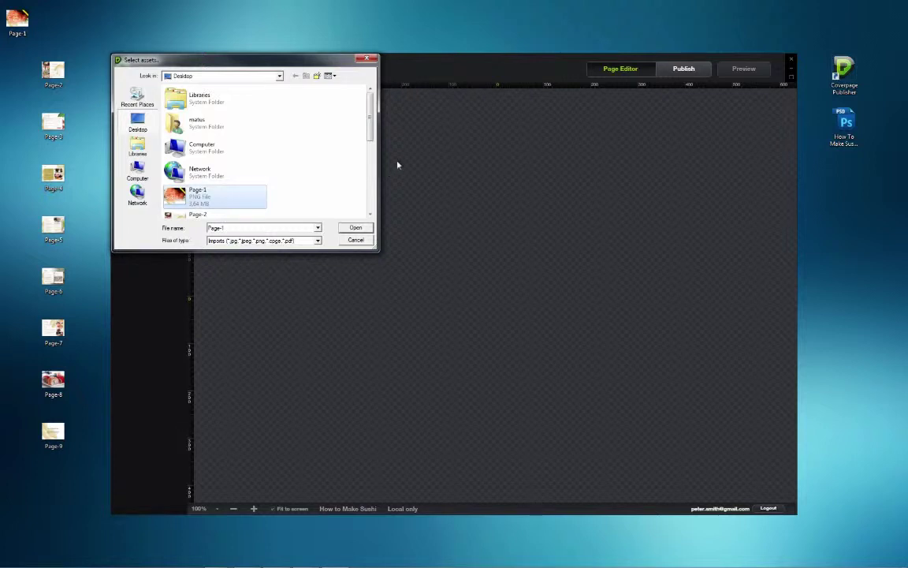
pyautogui.scroll(-3, 369, 126)
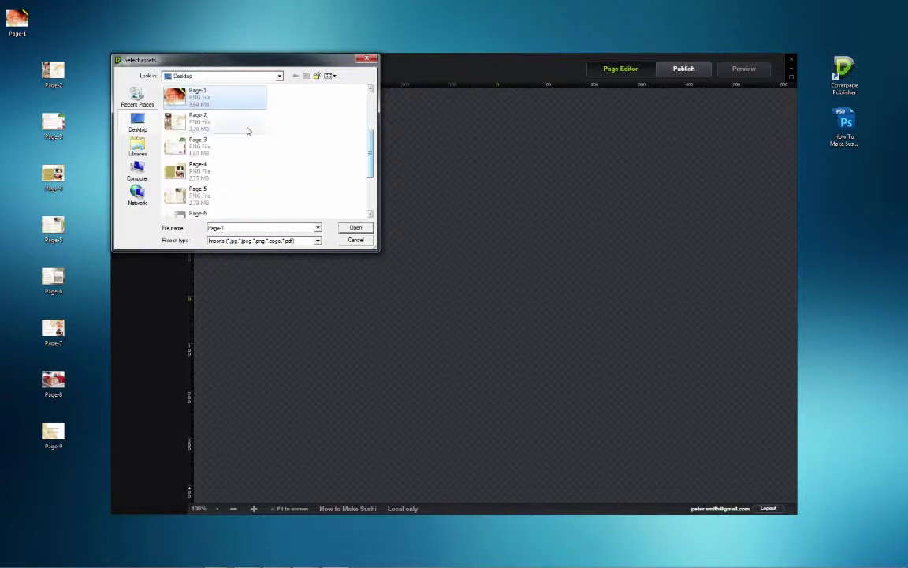
pyautogui.keyDown('ctrl'); pyautogui.click(219, 127); pyautogui.keyUp('ctrl')
pyautogui.keyDown('ctrl'); pyautogui.click(210, 145); pyautogui.keyUp('ctrl')
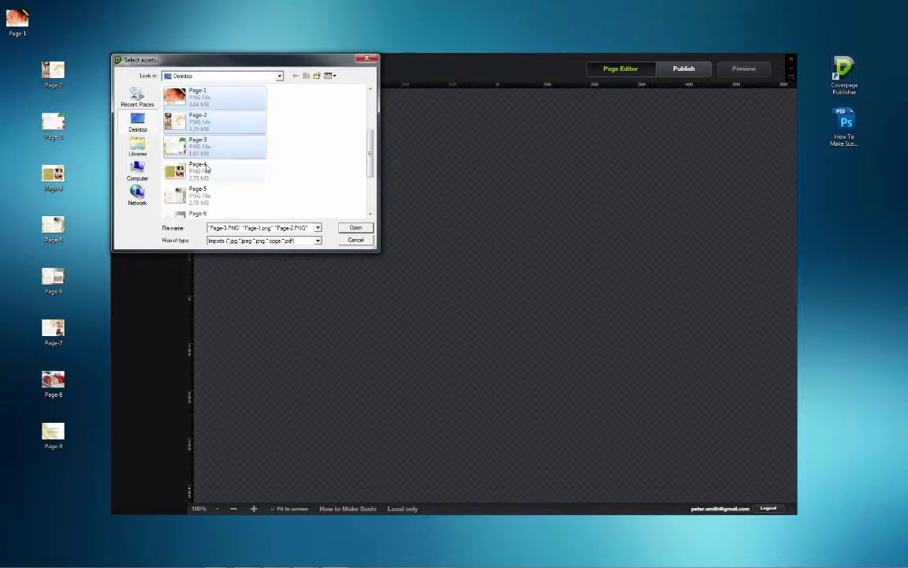
pyautogui.keyDown('ctrl'); pyautogui.click(213, 169); pyautogui.keyUp('ctrl')
pyautogui.keyDown('ctrl'); pyautogui.click(222, 194); pyautogui.keyUp('ctrl')
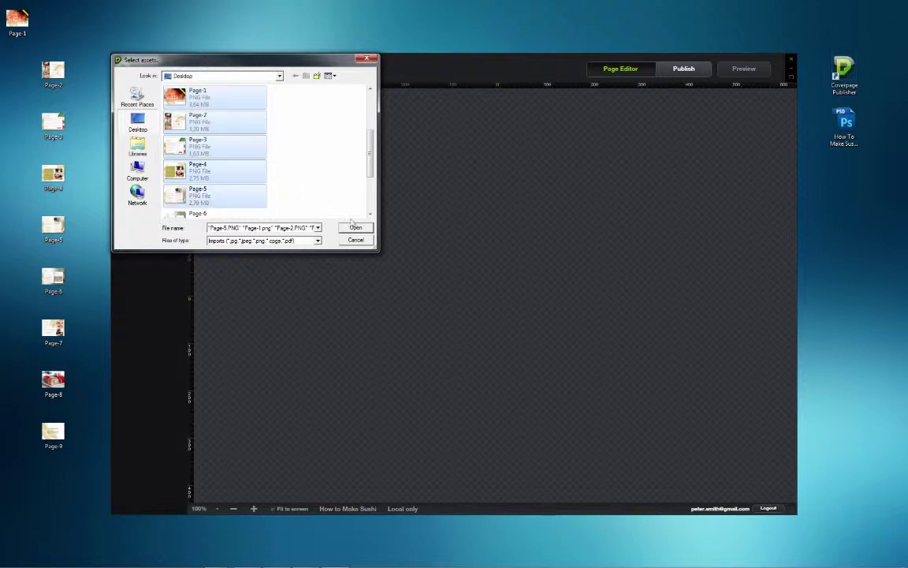
pyautogui.click(364, 229)
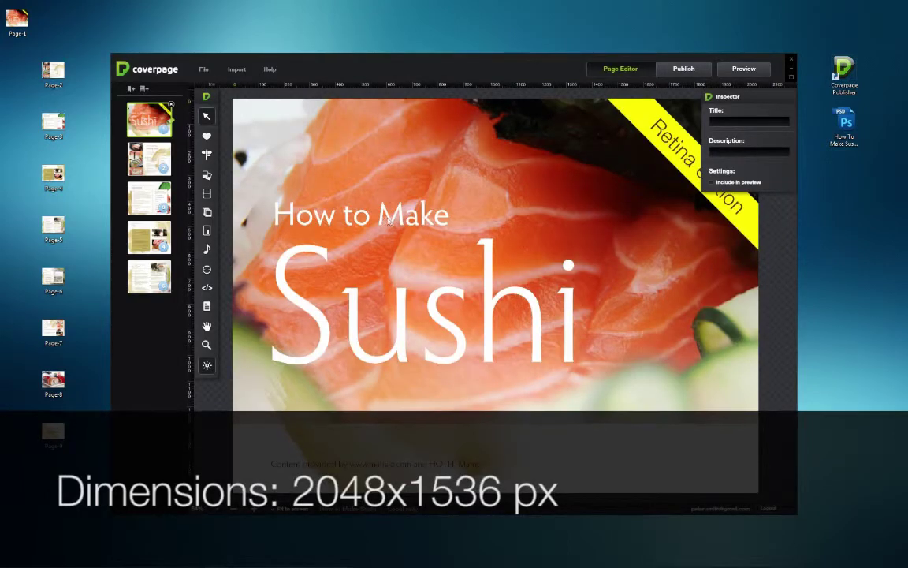
pyautogui.moveTo(75, 466); pyautogui.dragTo(146, 323)
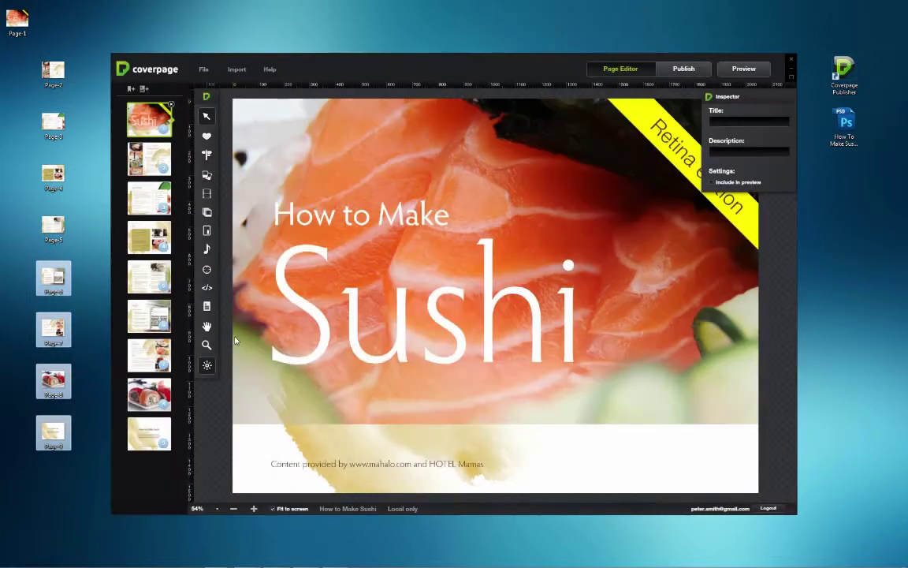
# - Preview the sushi rolls, title, Making Sushi Rice, cover and How to Eat Sushi pages
pyautogui.click(146, 401)
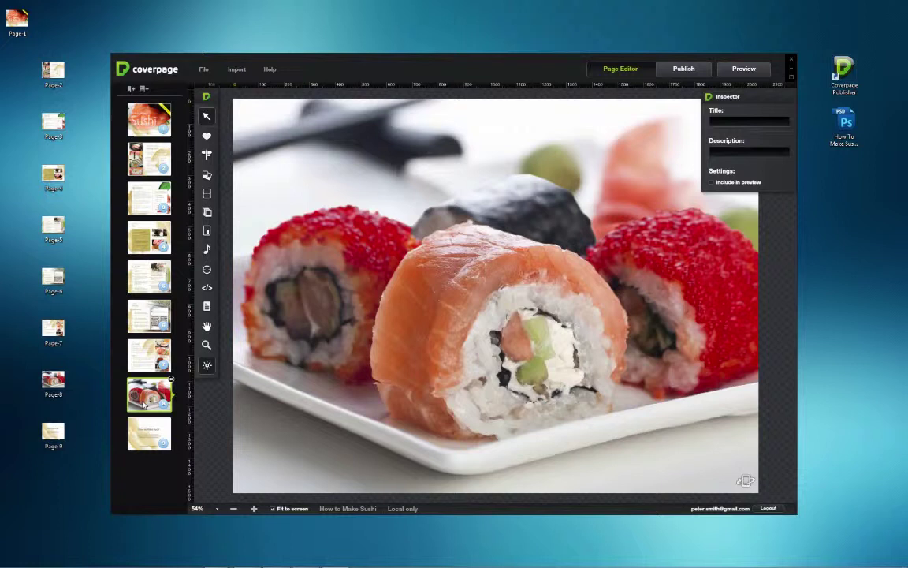
pyautogui.click(144, 432)
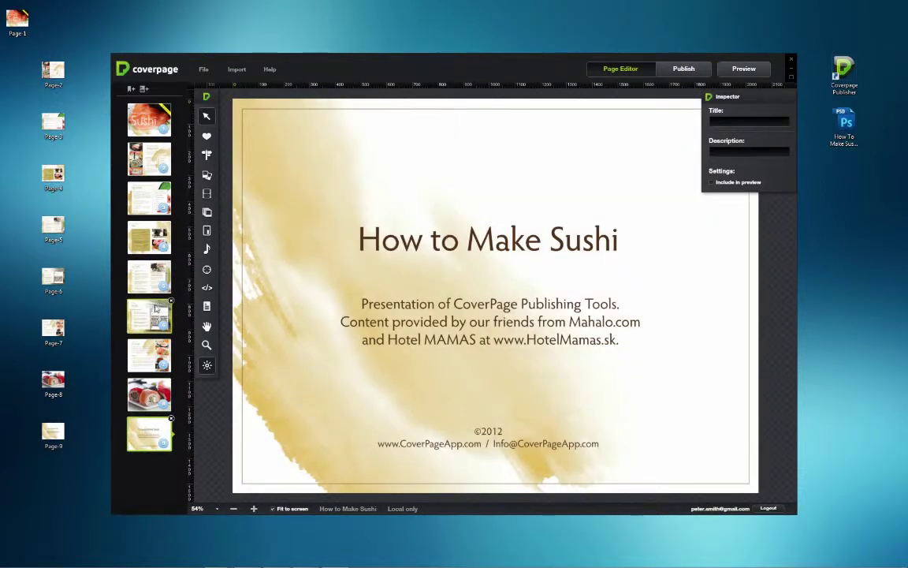
pyautogui.click(143, 233)
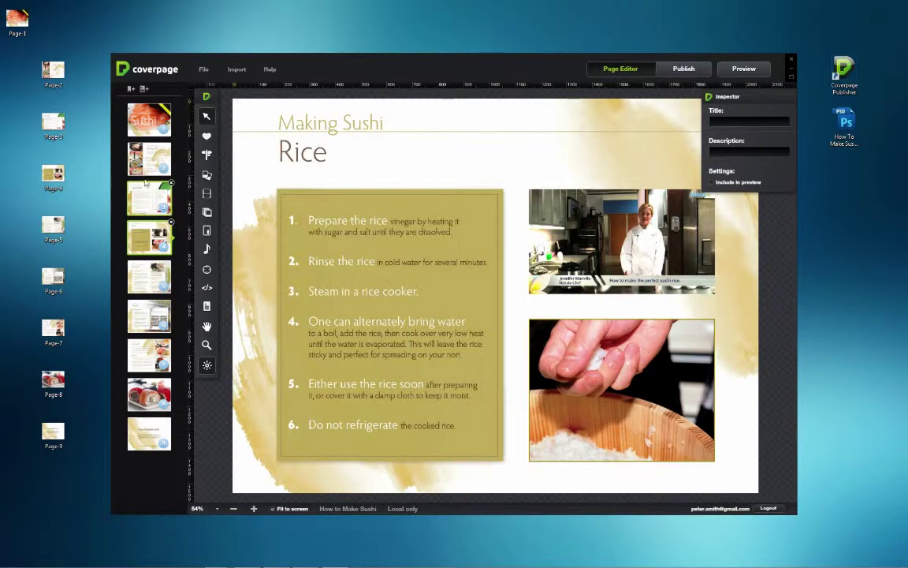
pyautogui.click(143, 129)
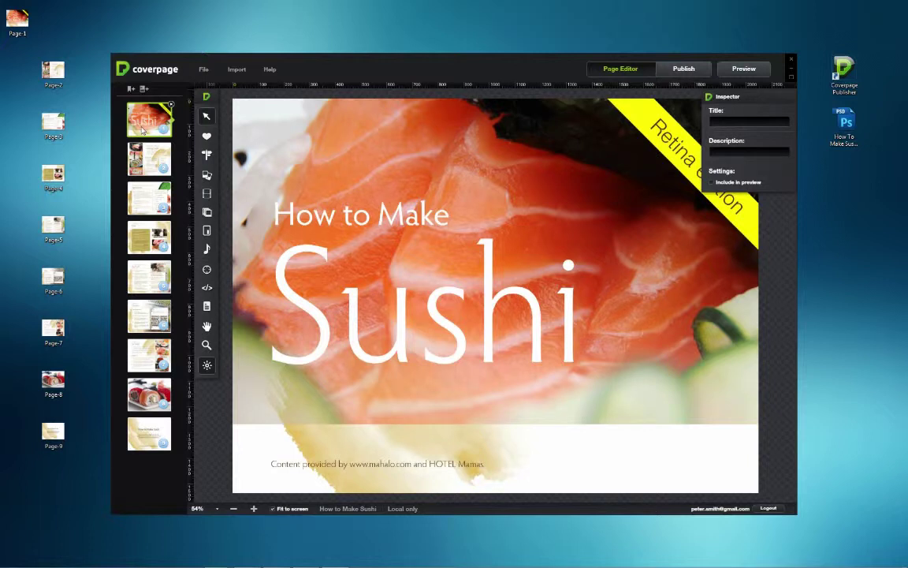
pyautogui.click(155, 356)
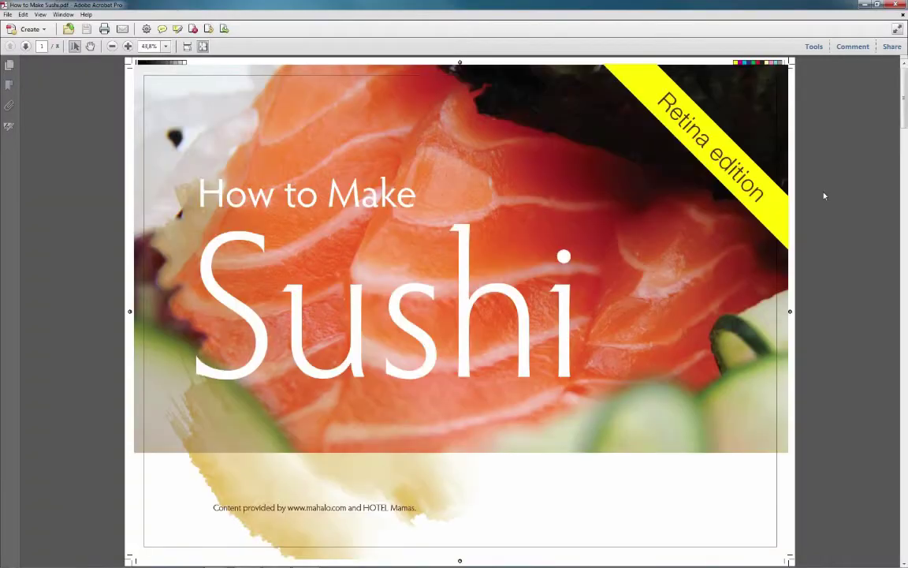
# - Use Print Production > Convert Colors to convert the PDF to the sRGB IEC61966-2.1 profile
pyautogui.click(813, 47)
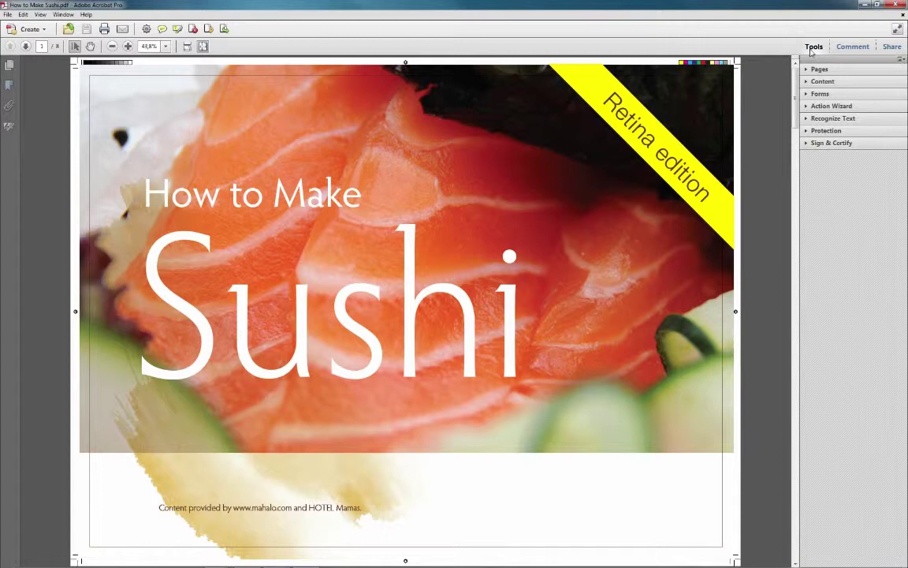
pyautogui.click(902, 61)
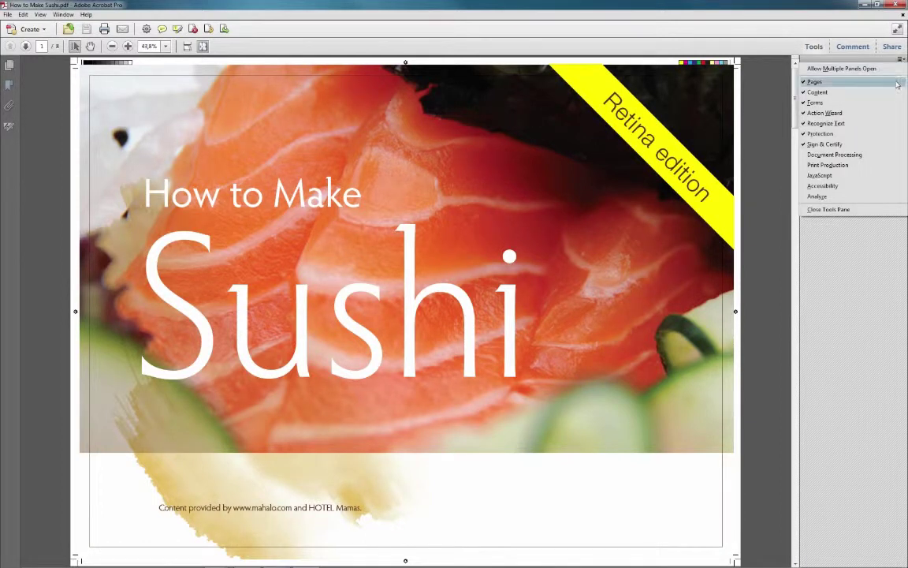
pyautogui.click(875, 167)
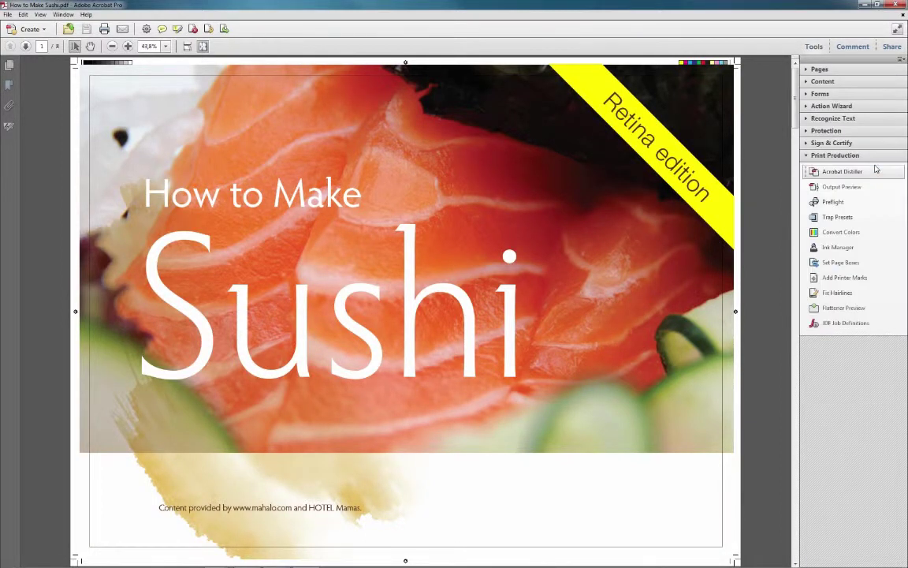
pyautogui.click(861, 235)
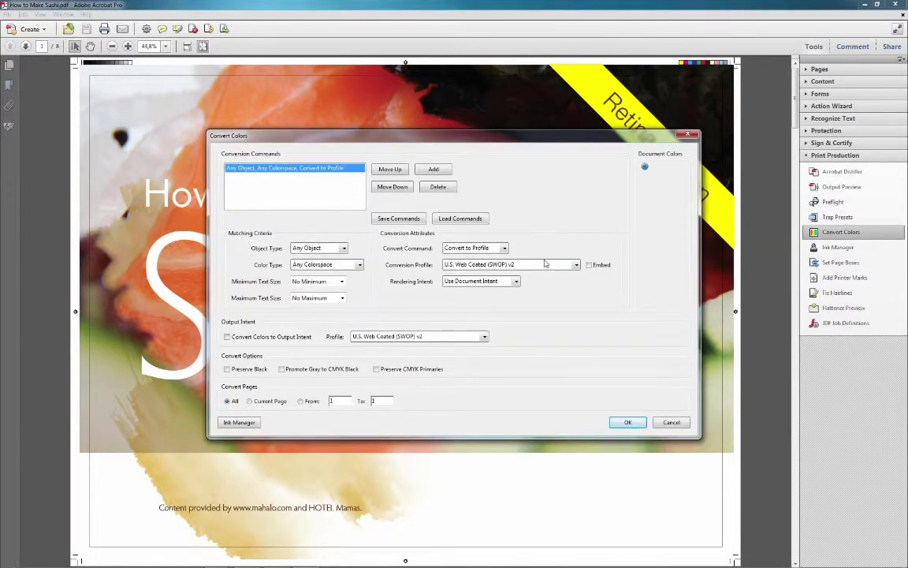
pyautogui.click(576, 264)
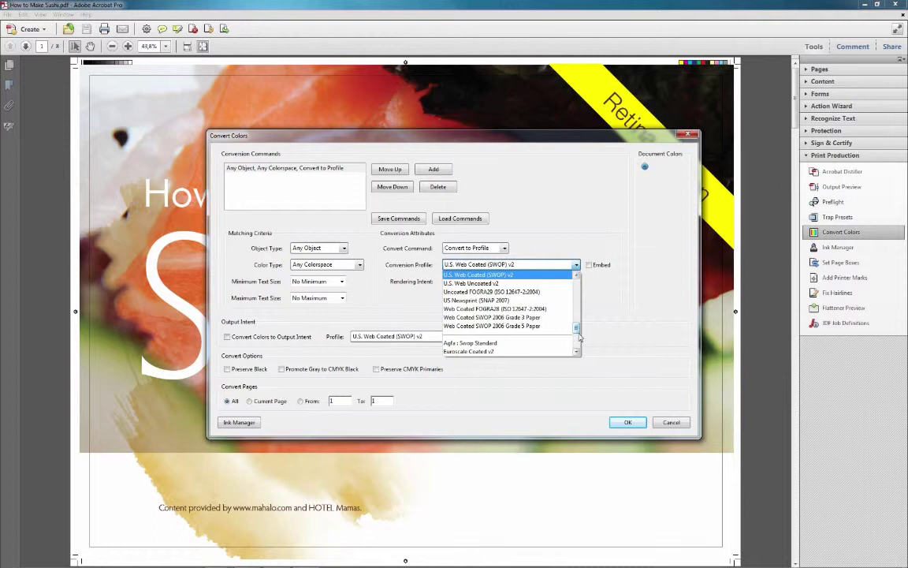
pyautogui.scroll(10, 540, 312)
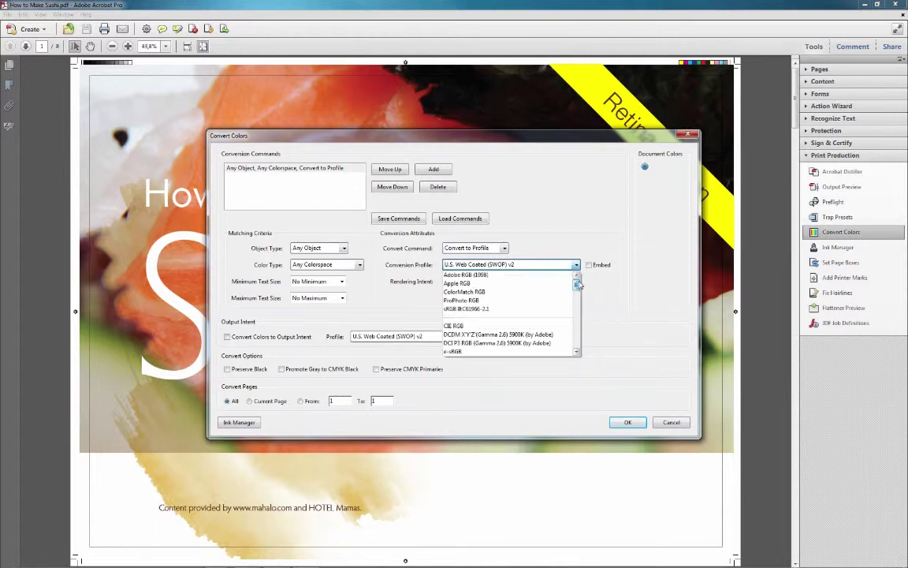
pyautogui.click(541, 309)
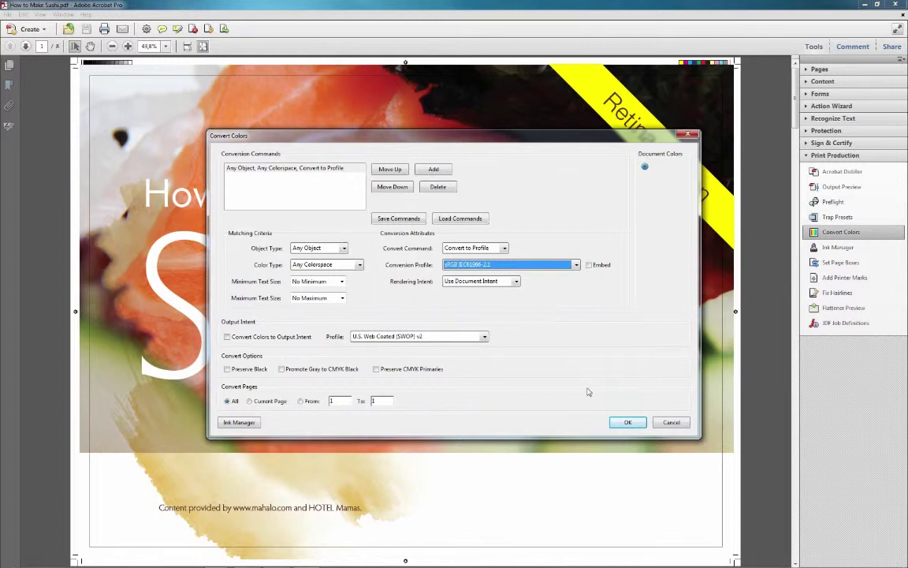
pyautogui.click(631, 422)
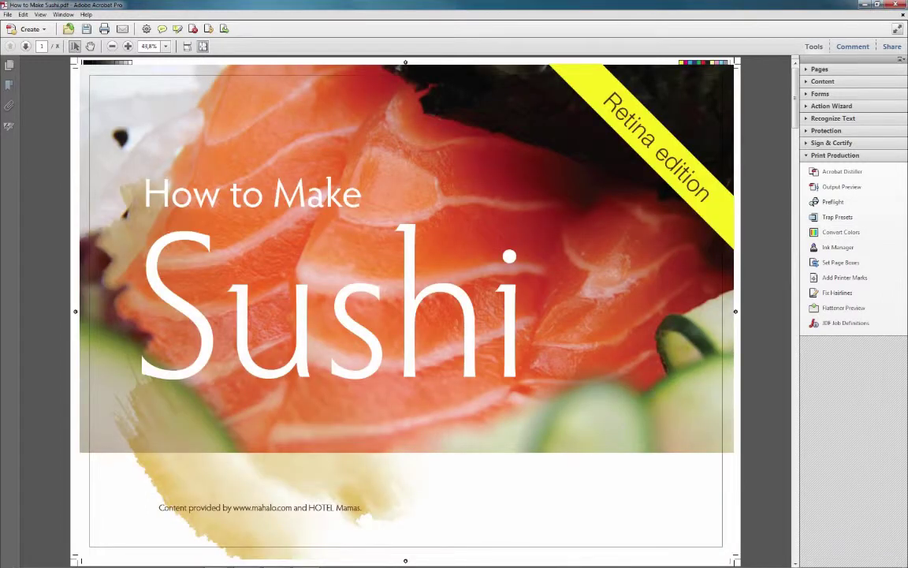
# - Set 4 mm page-box margins on every side of the cover, then save and close the PDF
pyautogui.click(883, 263)
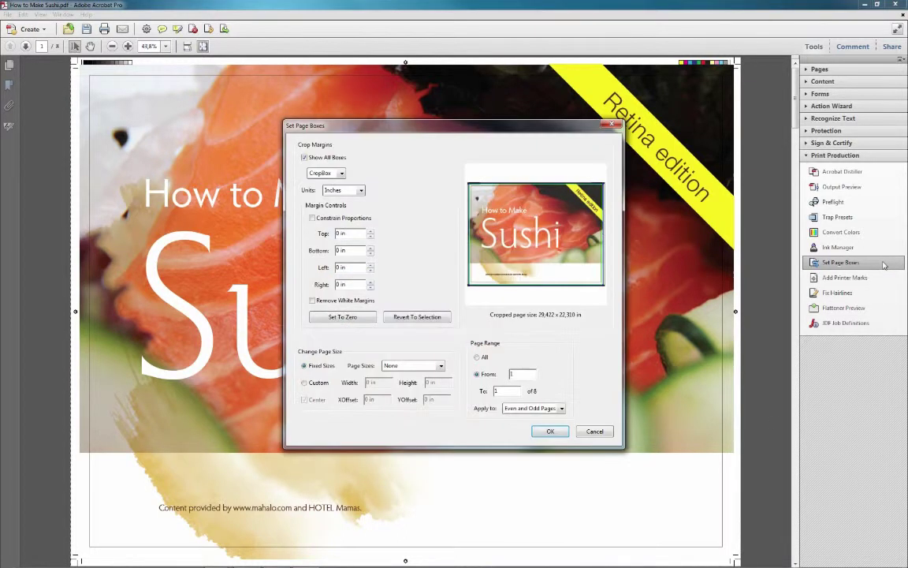
pyautogui.click(366, 192)
pyautogui.click(354, 220)
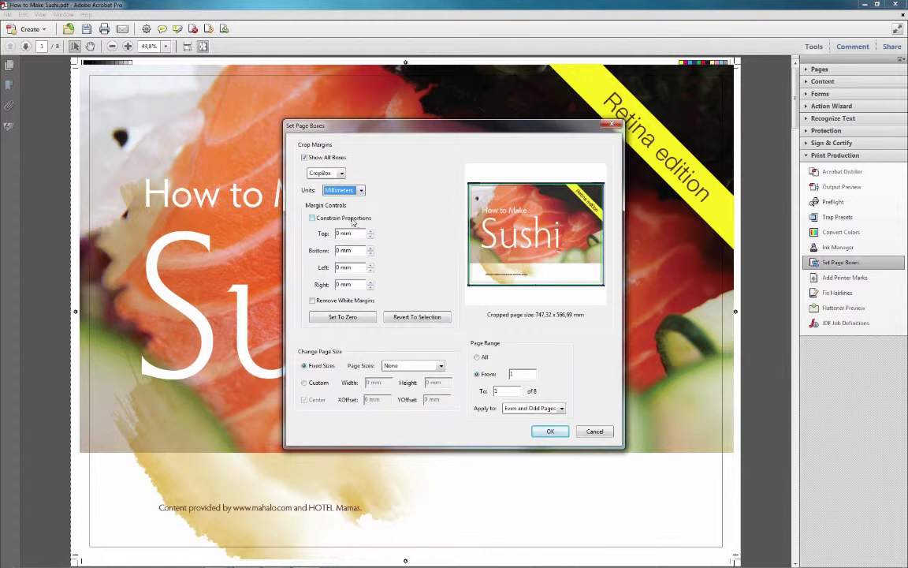
pyautogui.click(338, 234)
pyautogui.write('4')
pyautogui.click(354, 269)
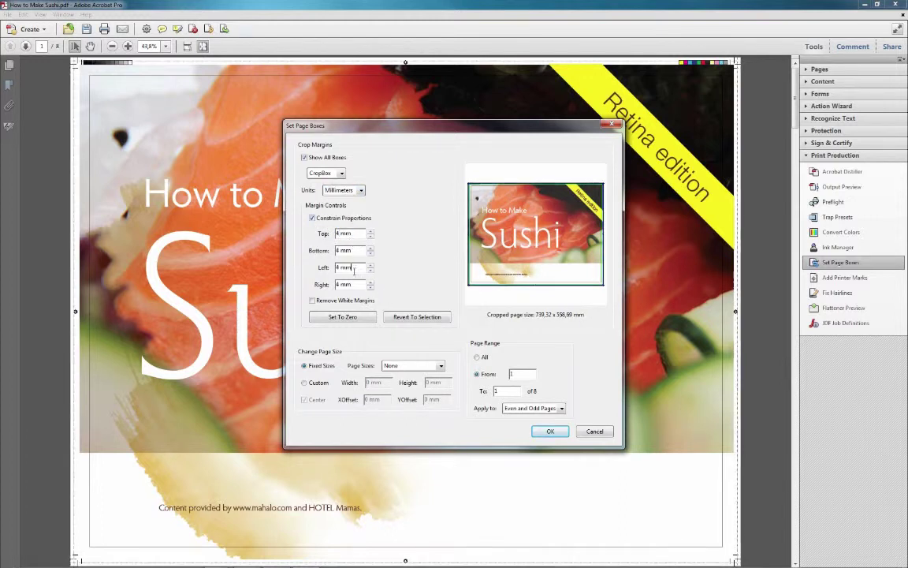
pyautogui.click(551, 430)
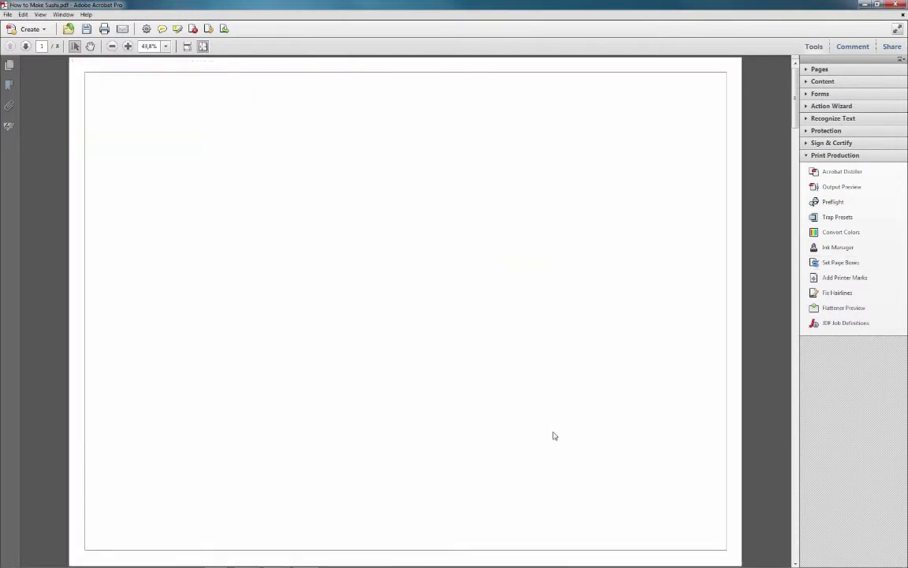
pyautogui.click(897, 5)
pyautogui.click(457, 308)
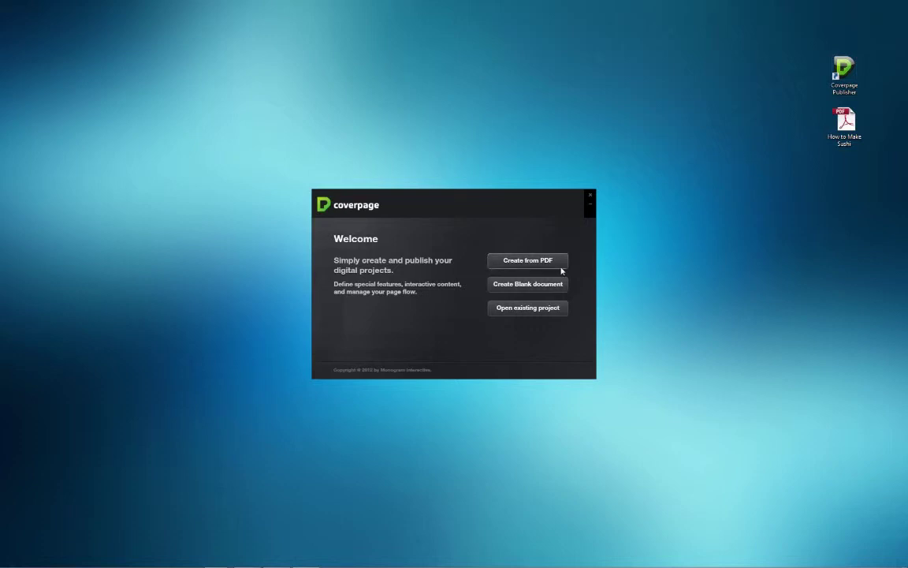
# - Start a PDF project named How to Make Sushi with a Custom 2048 × 1536 px page size
pyautogui.click(561, 266)
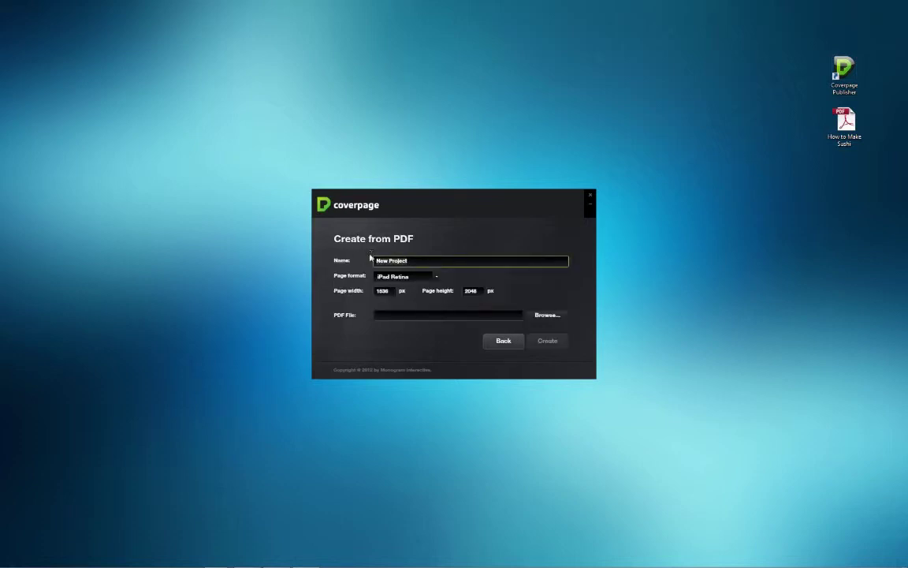
pyautogui.write('How to Make Sushi')
pyautogui.click(388, 291)
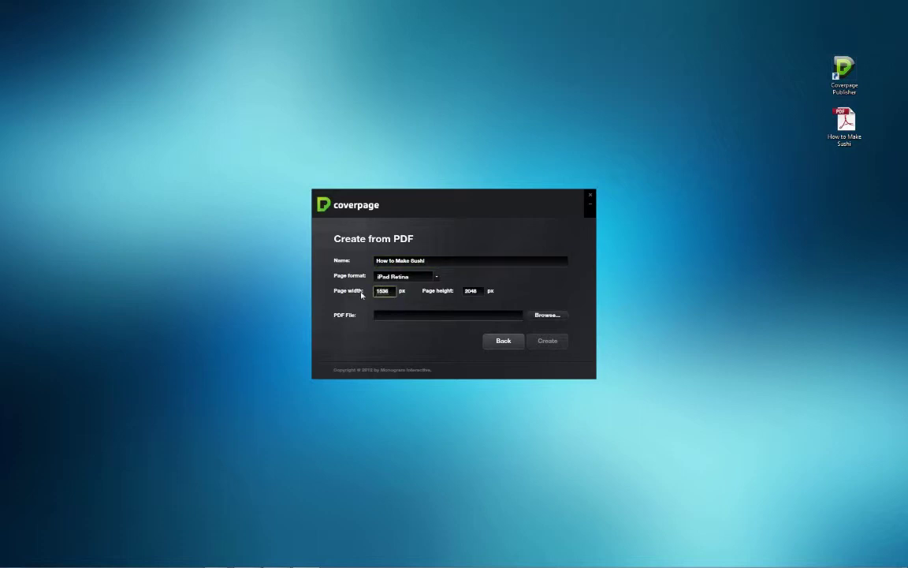
pyautogui.write('2048')
pyautogui.click(471, 293)
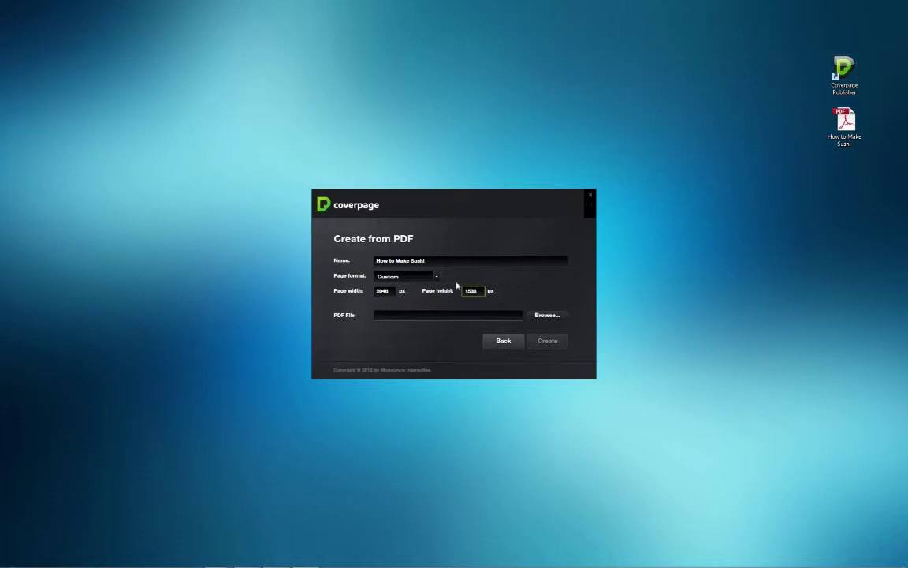
pyautogui.click(434, 279)
pyautogui.click(434, 279)
# - Choose the How to Make Sushi PDF as the source and create the project
pyautogui.click(546, 316)
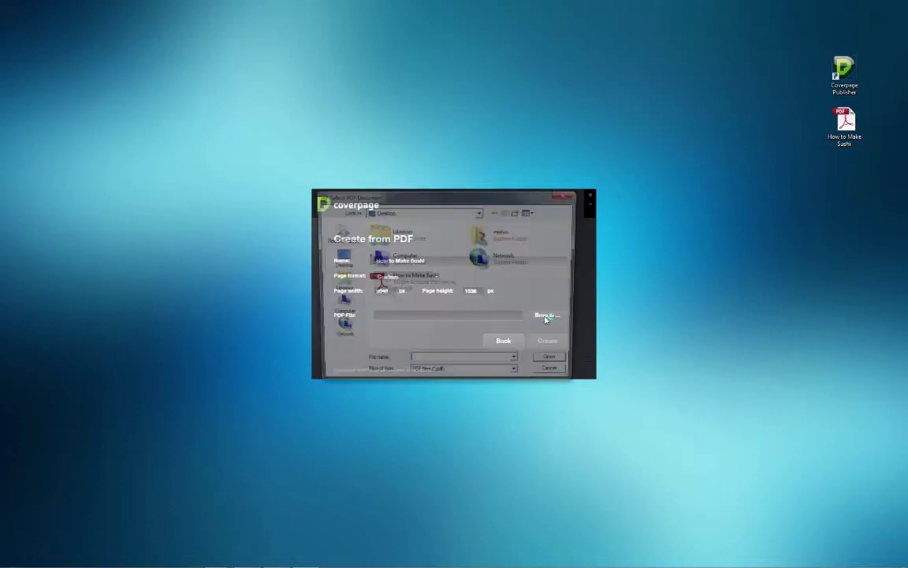
pyautogui.click(426, 285)
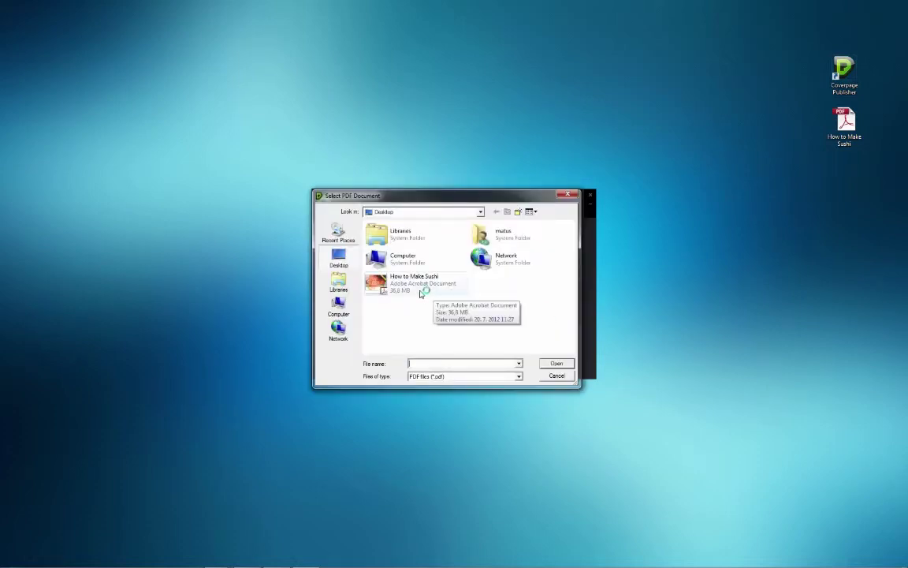
pyautogui.click(557, 363)
pyautogui.click(547, 343)
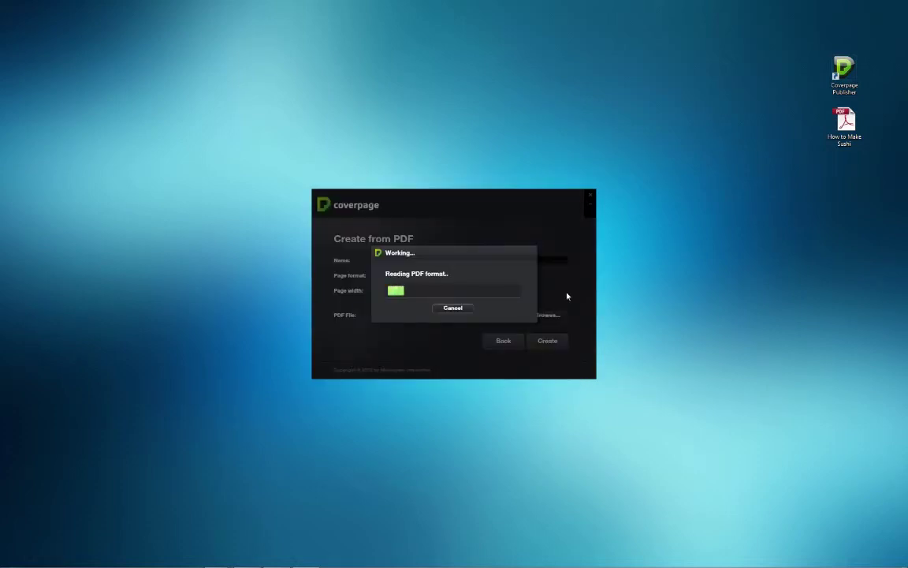